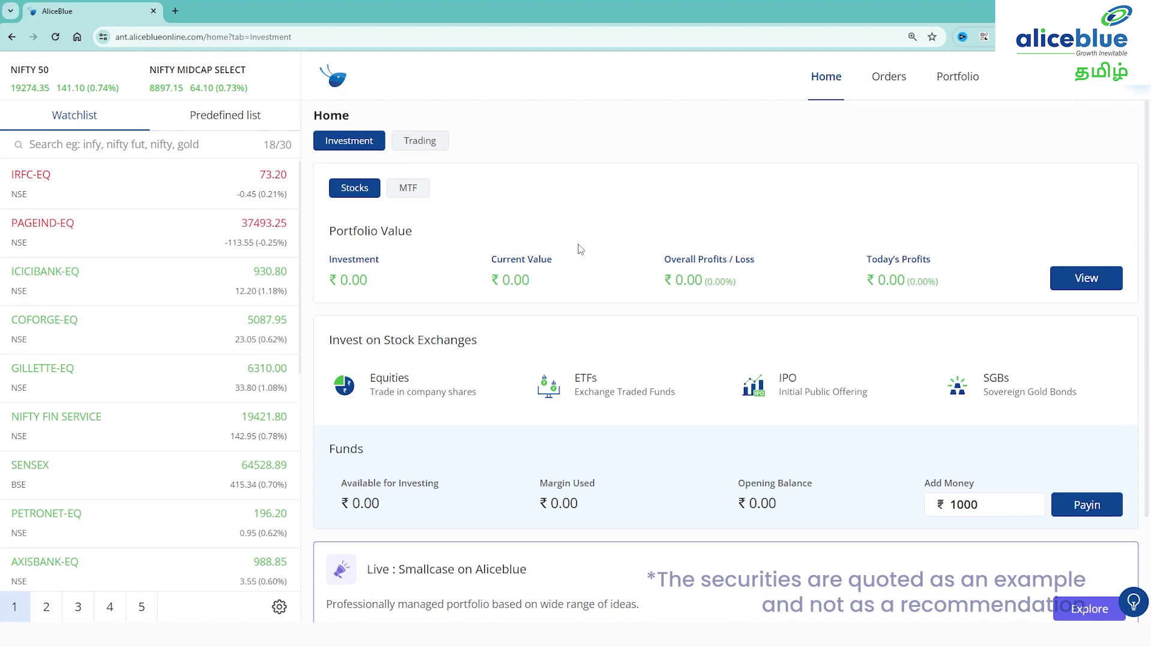
- Create a new empty basket named 'Banknifty' under Orders > Basket
{"action": "left_click", "coordinate": [889, 79]}
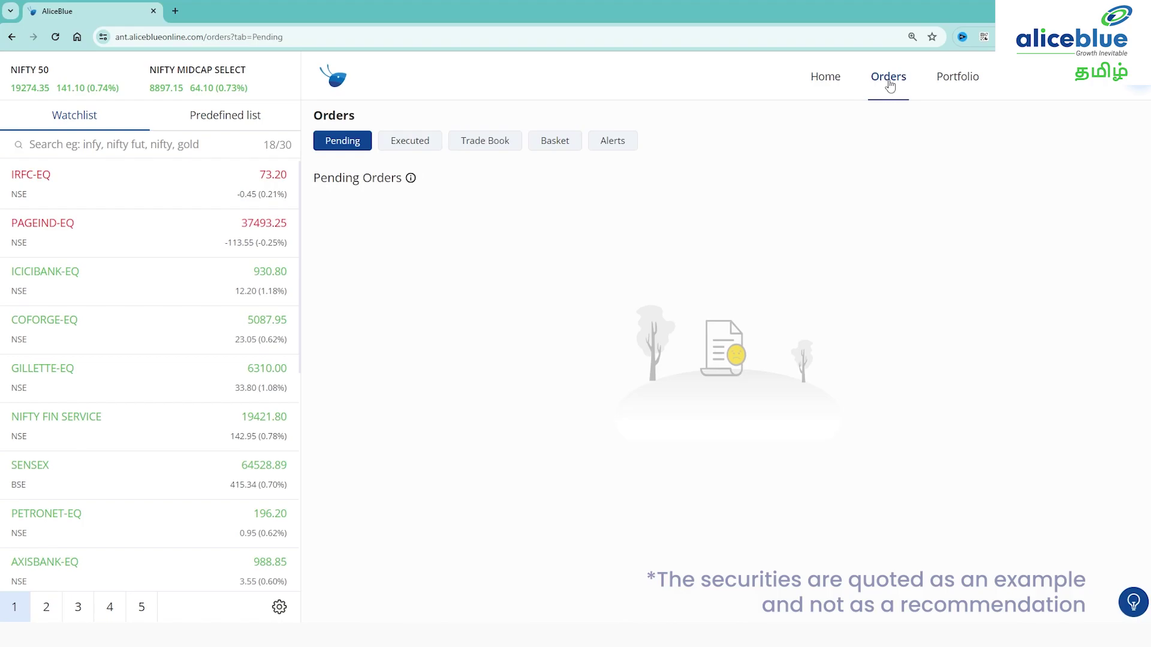
{"action": "left_click", "coordinate": [555, 147]}
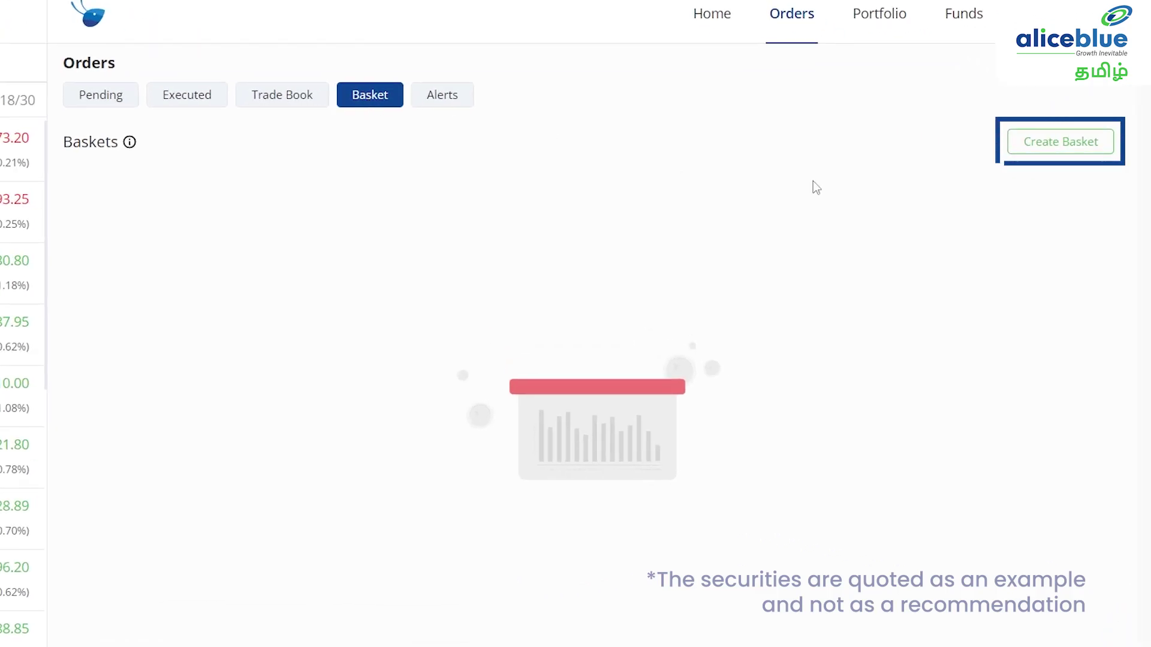
{"action": "left_click", "coordinate": [1061, 143]}
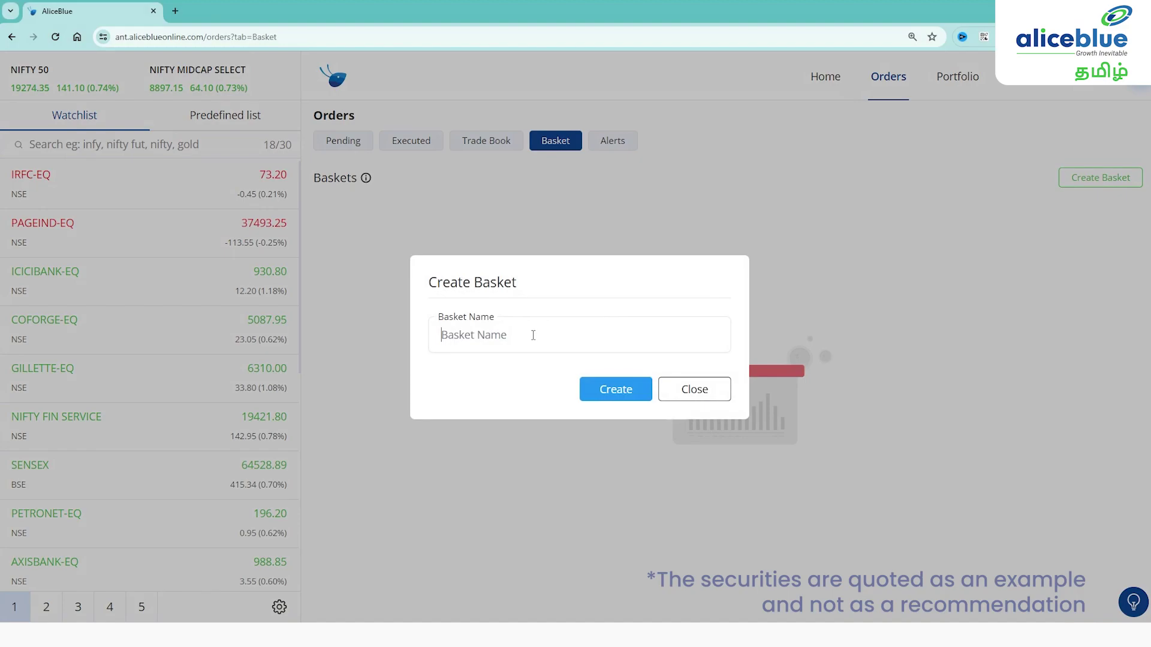
{"action": "type", "text": "BANK"}
{"action": "key", "text": "BackSpace"}
{"action": "key", "text": "BackSpace"}
{"action": "key", "text": "BackSpace"}
{"action": "key", "text": "BackSpace"}
{"action": "type", "text": "Banknifty"}
{"action": "left_click", "coordinate": [609, 388]}
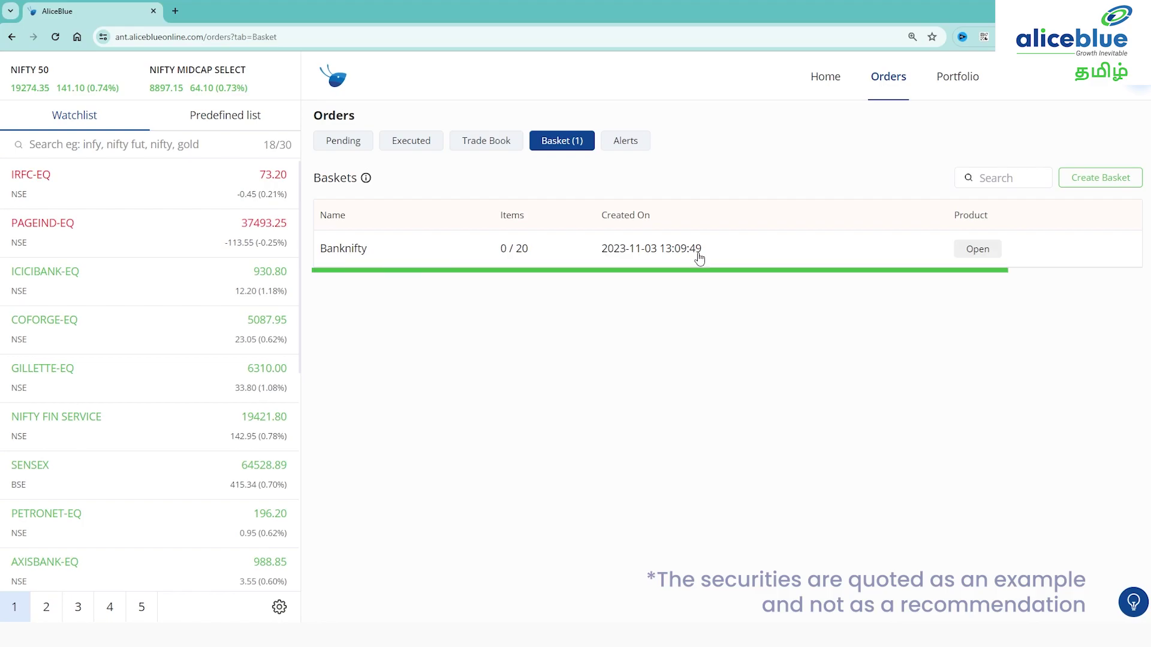
- Add a BANKNIFTY NOV FUT market buy of 15 to the Banknifty basket
{"action": "left_click", "coordinate": [700, 259]}
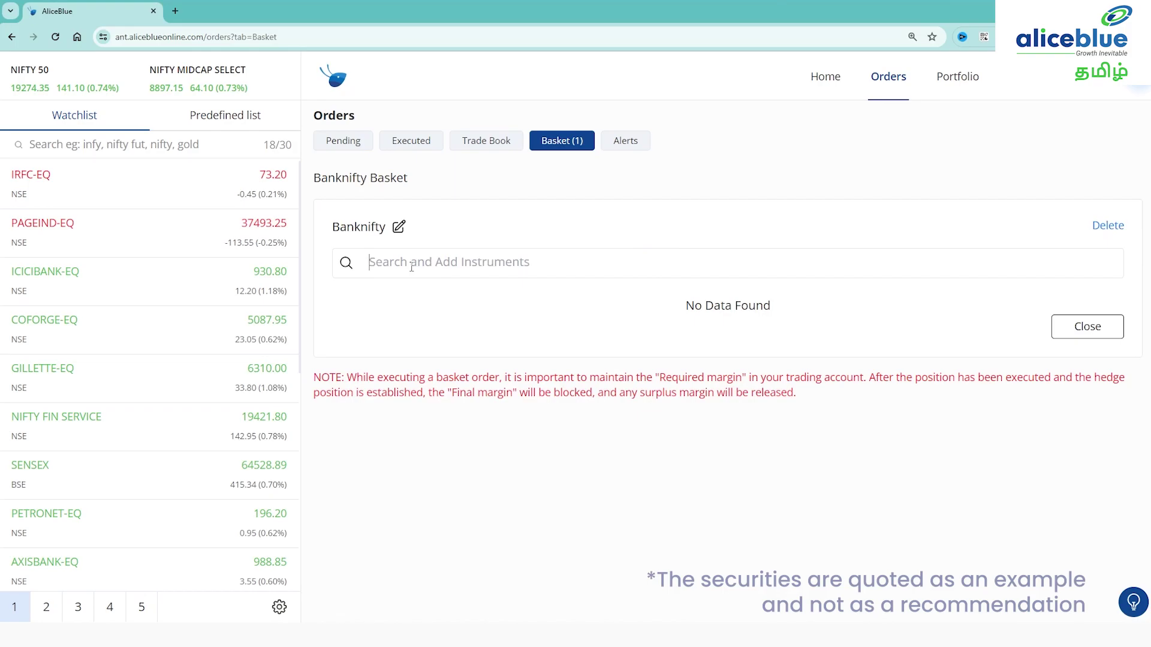
{"action": "type", "text": "BANKNIFTY"}
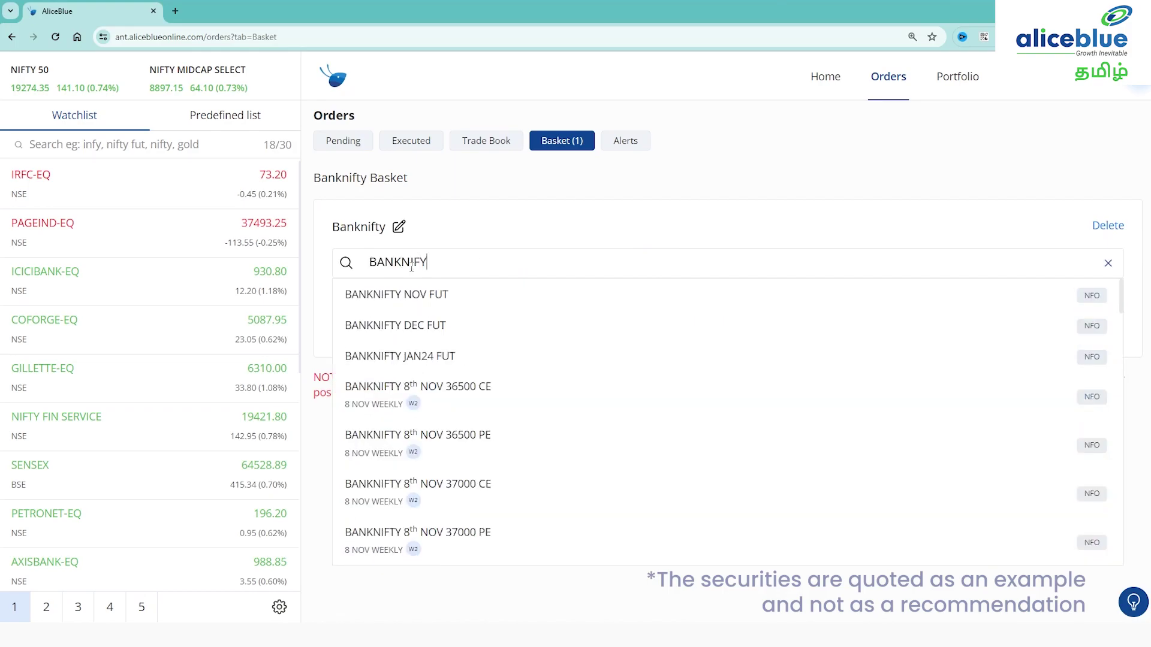
{"action": "left_click", "coordinate": [431, 296]}
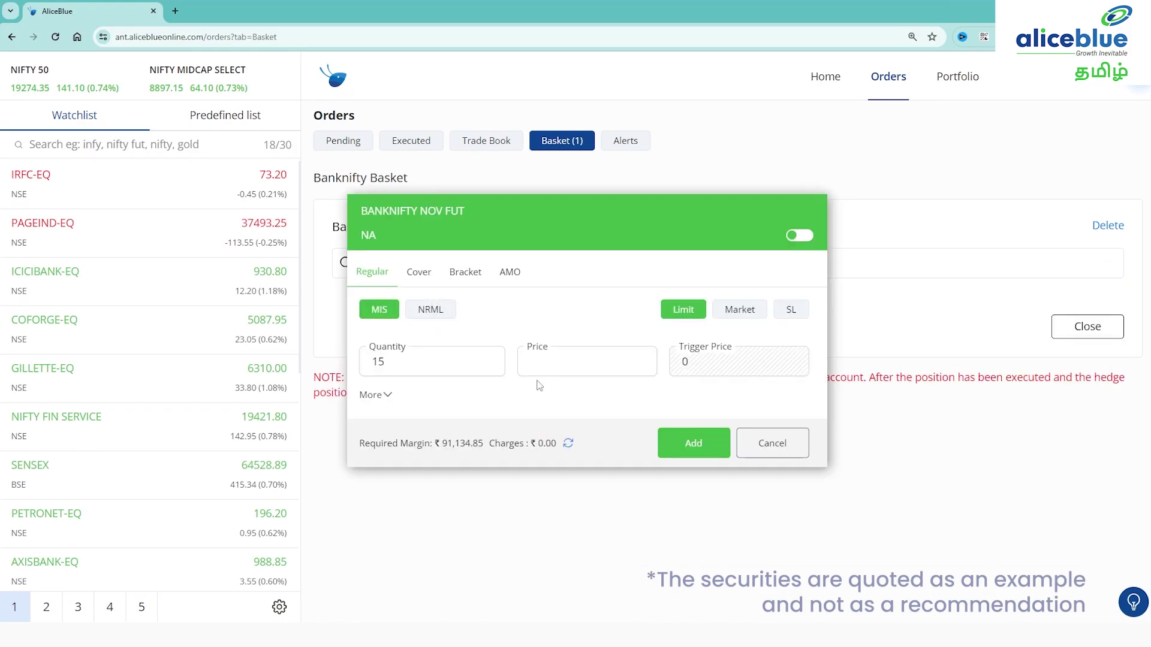
{"action": "left_click", "coordinate": [691, 454]}
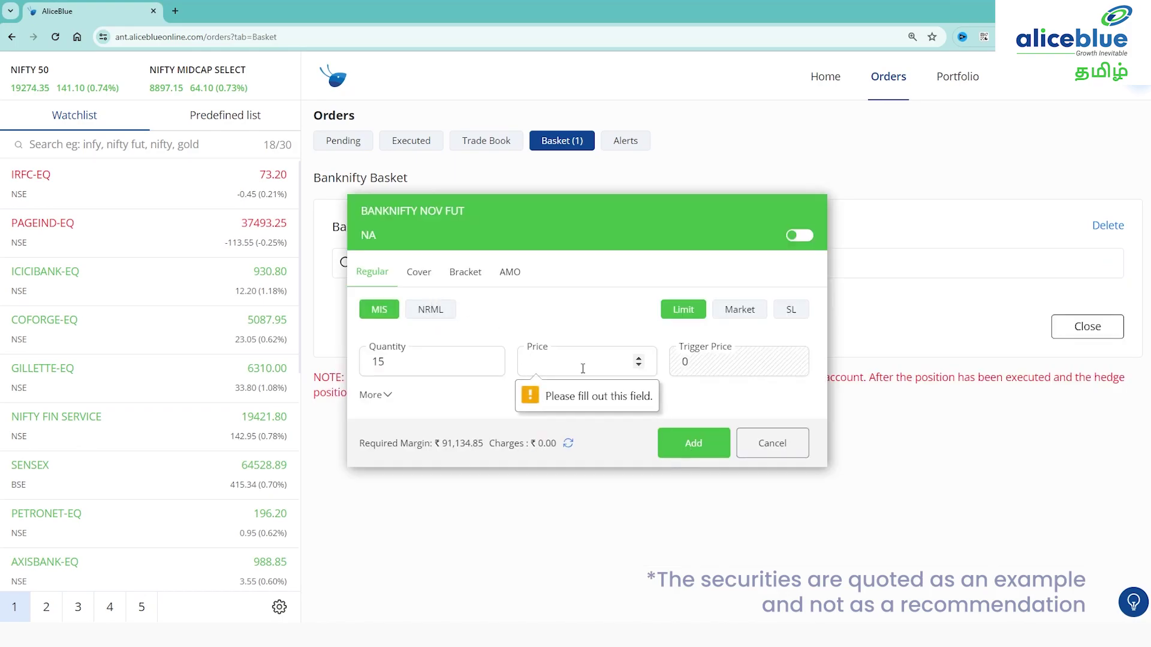
{"action": "left_click", "coordinate": [739, 310]}
{"action": "left_click", "coordinate": [689, 442]}
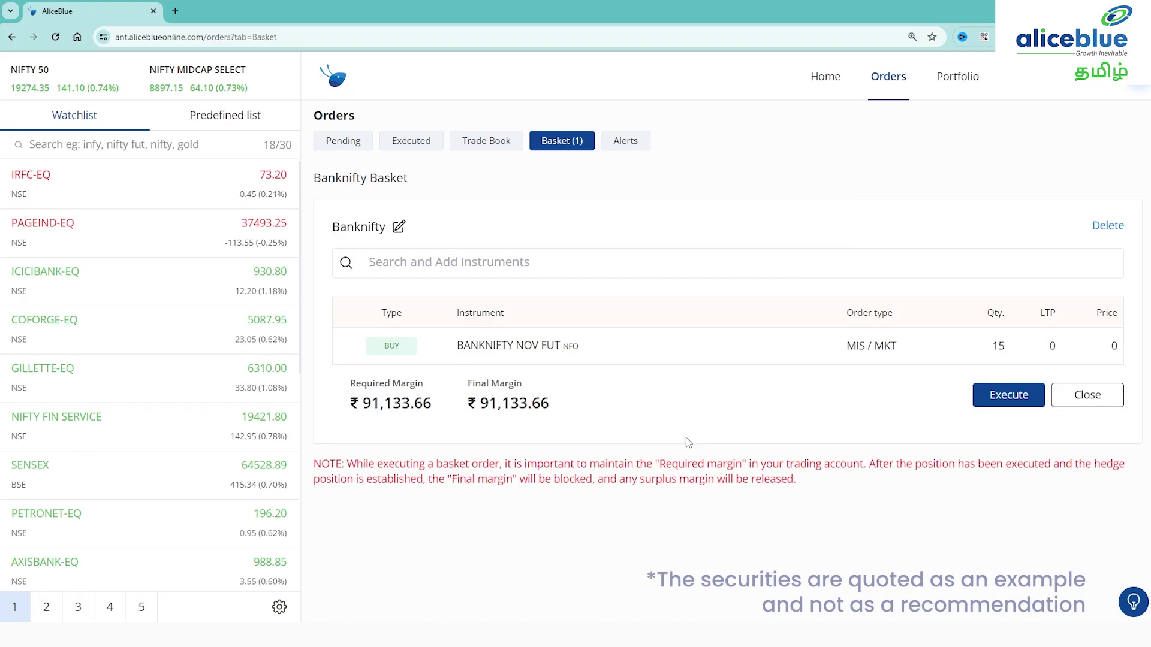
- Add a BANKNIFTY DEC FUT sell of 15 as the hedging leg
{"action": "left_click", "coordinate": [474, 269]}
{"action": "type", "text": "BANKNIFTY"}
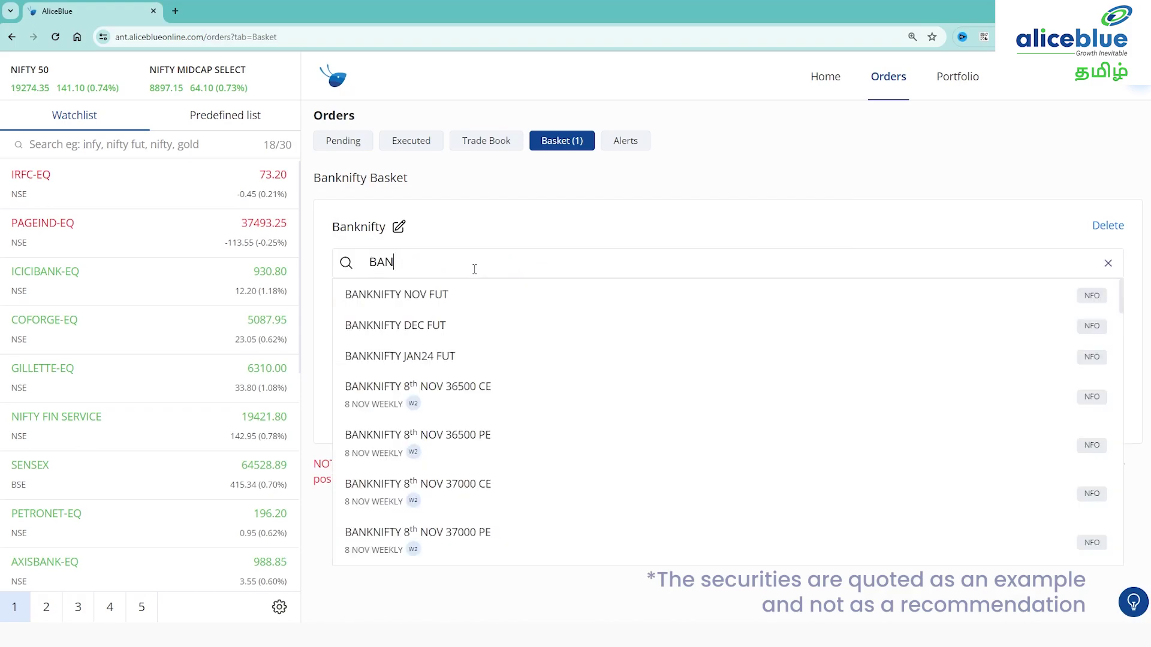
{"action": "left_click", "coordinate": [430, 329]}
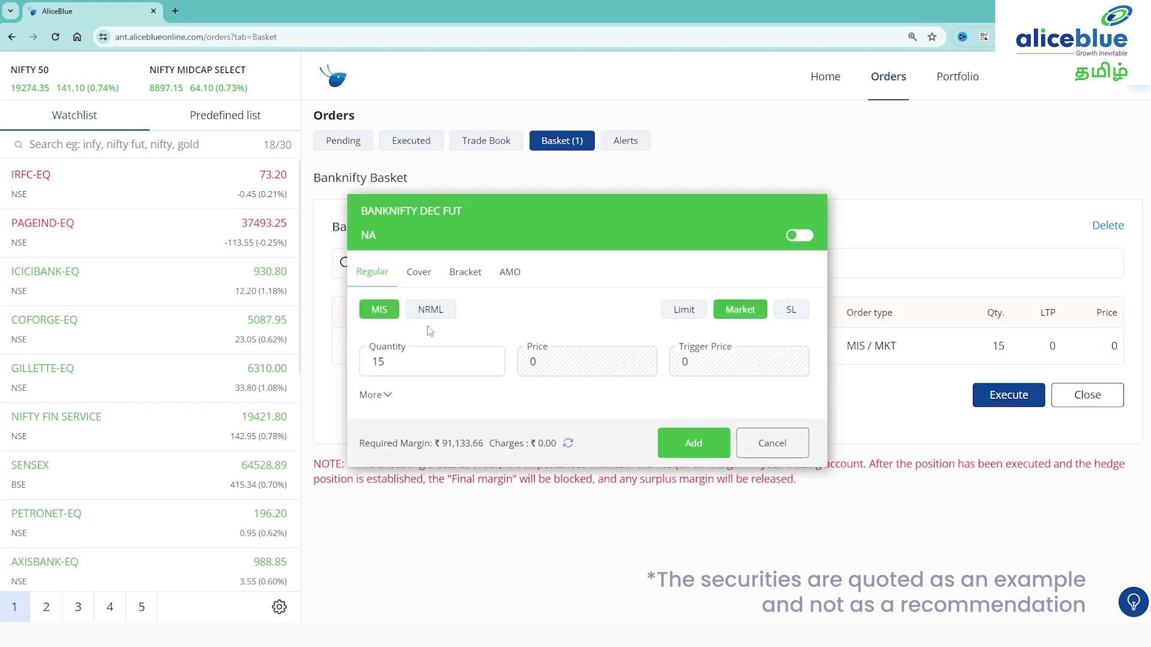
{"action": "left_click", "coordinate": [806, 240]}
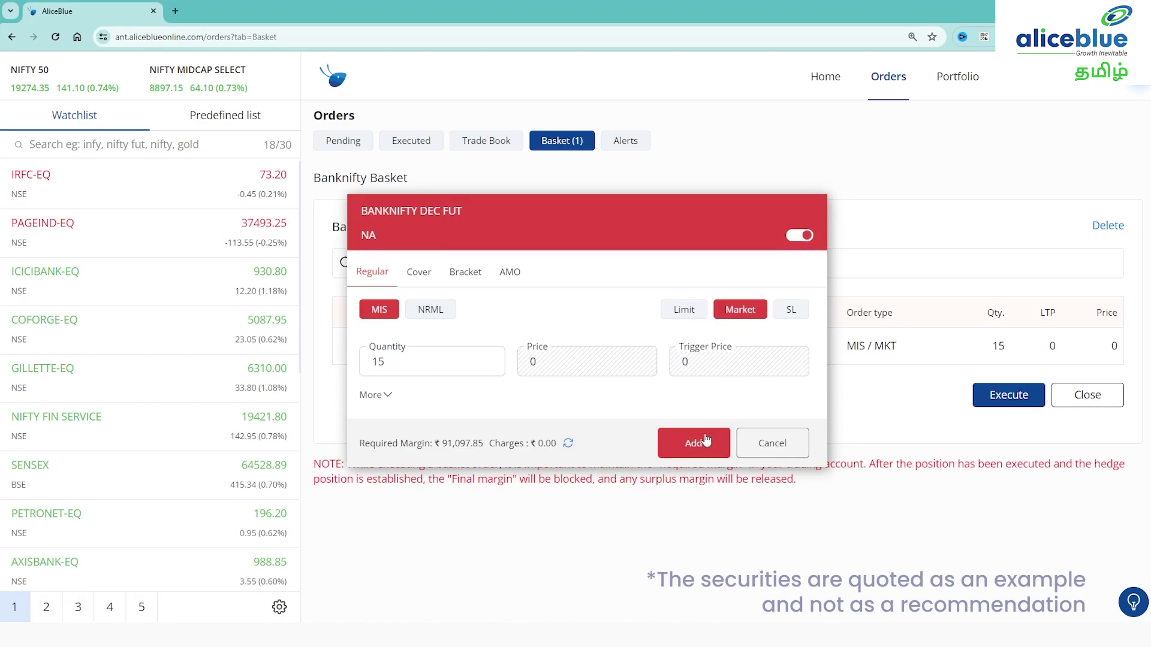
{"action": "left_click", "coordinate": [694, 449]}
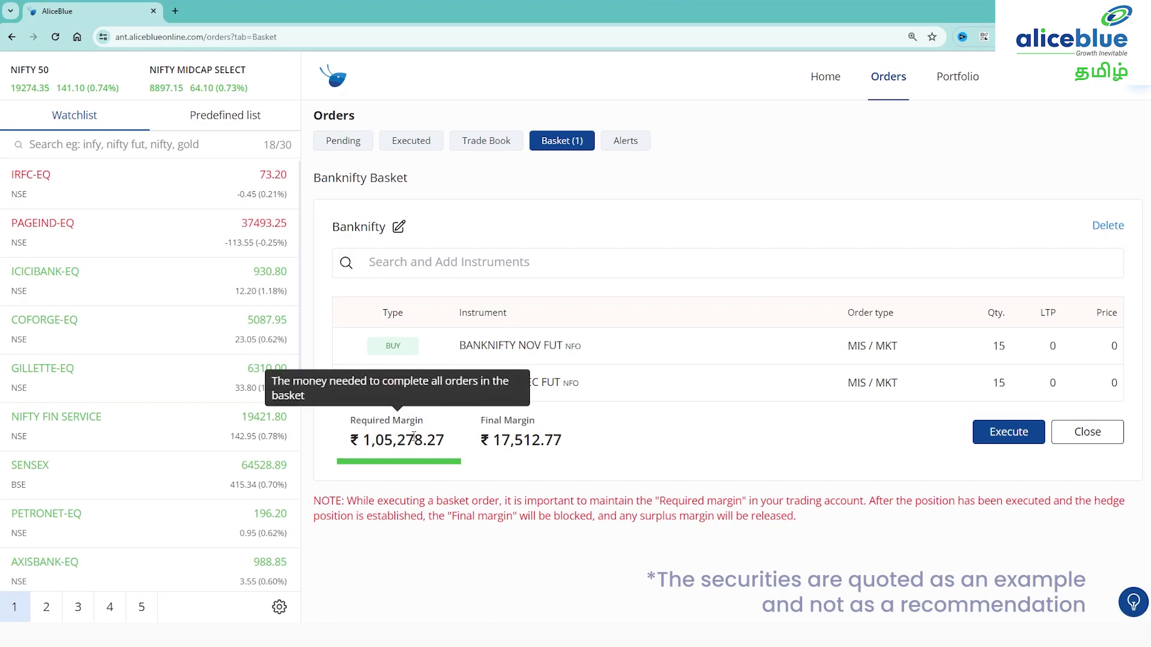
{"action": "mouse_move", "coordinate": [506, 431]}
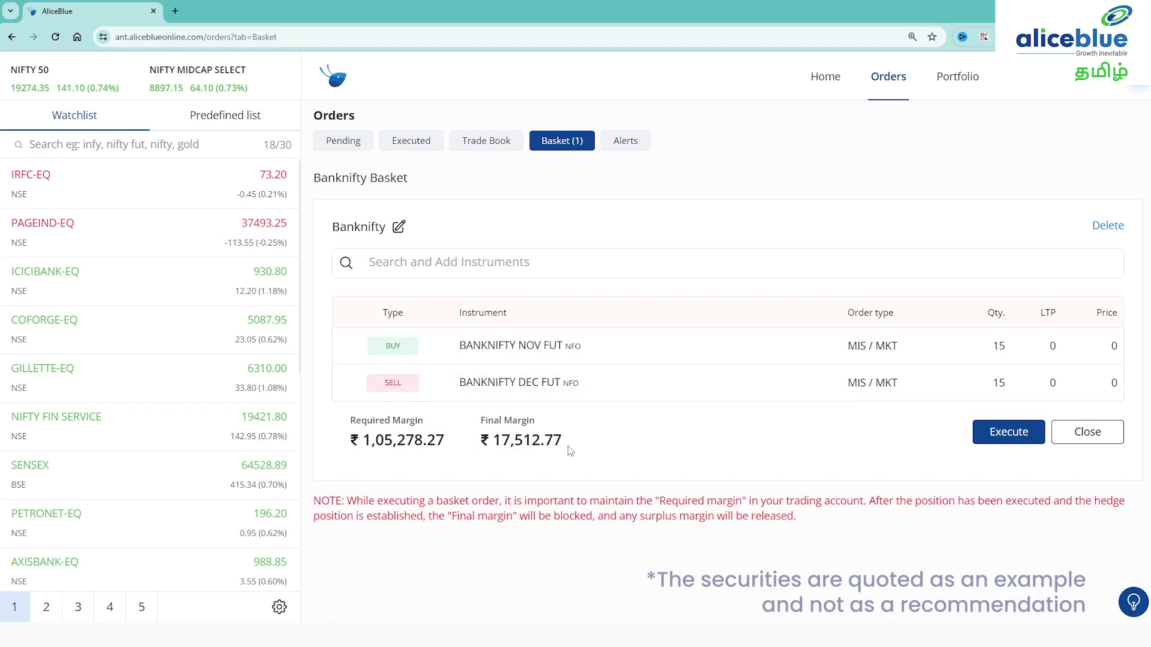
{"action": "left_click_drag", "start_coordinate": [445, 447], "coordinate": [353, 427]}
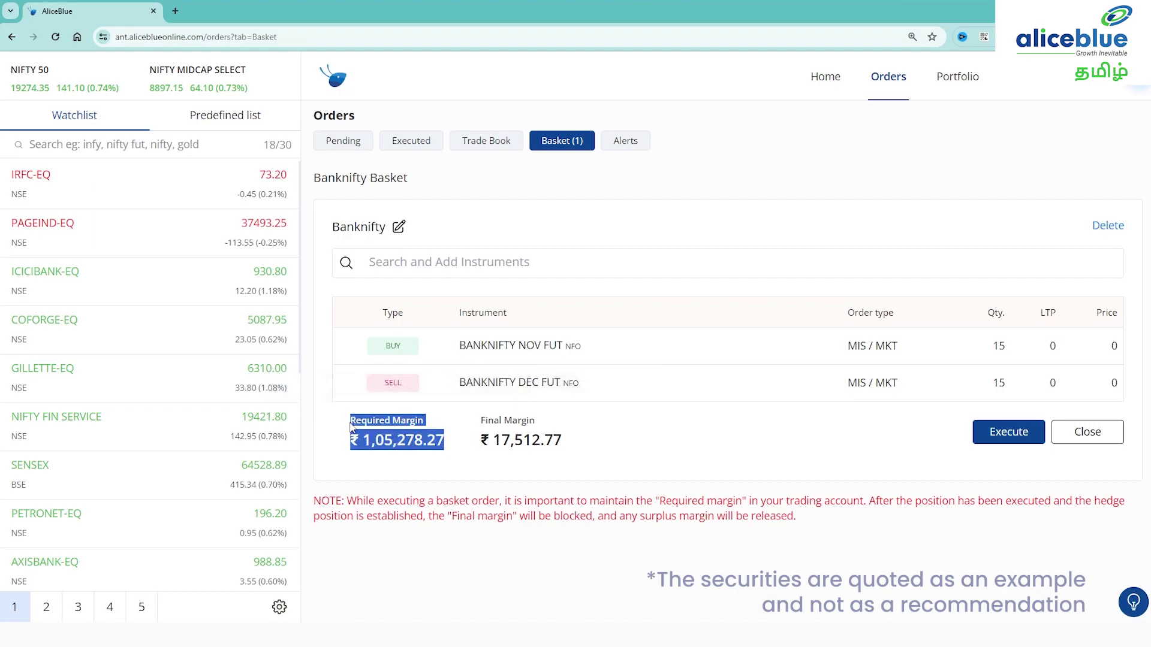
{"action": "left_click", "coordinate": [656, 438]}
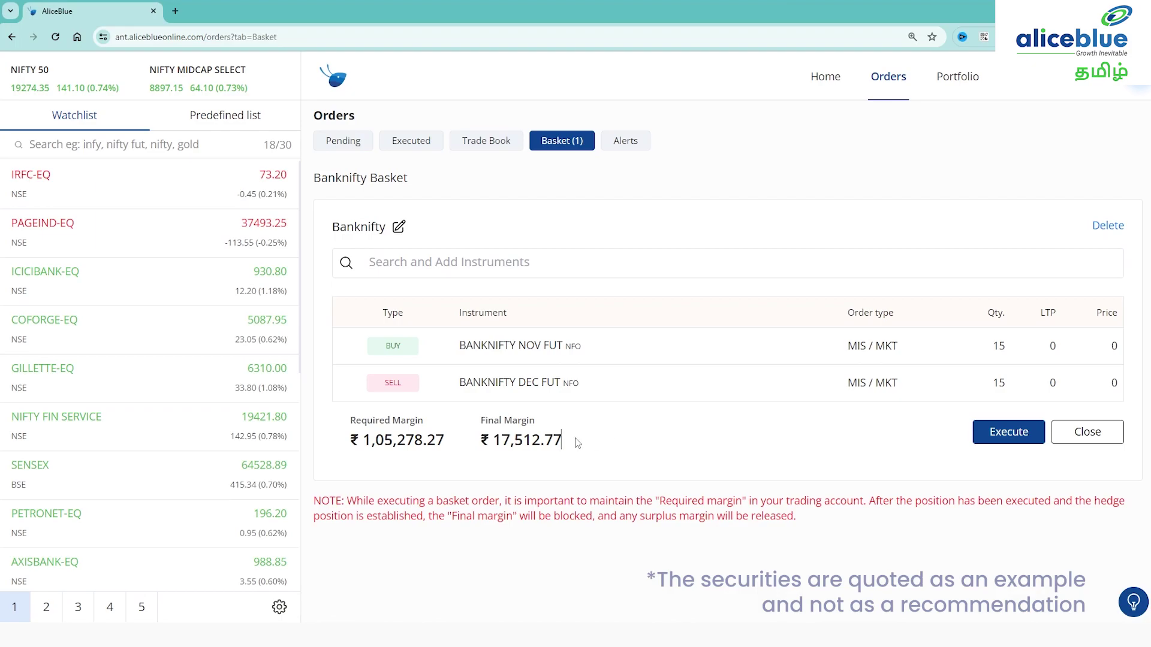
{"action": "mouse_move", "coordinate": [439, 441]}
{"action": "left_click_drag", "start_coordinate": [797, 516], "coordinate": [314, 502]}
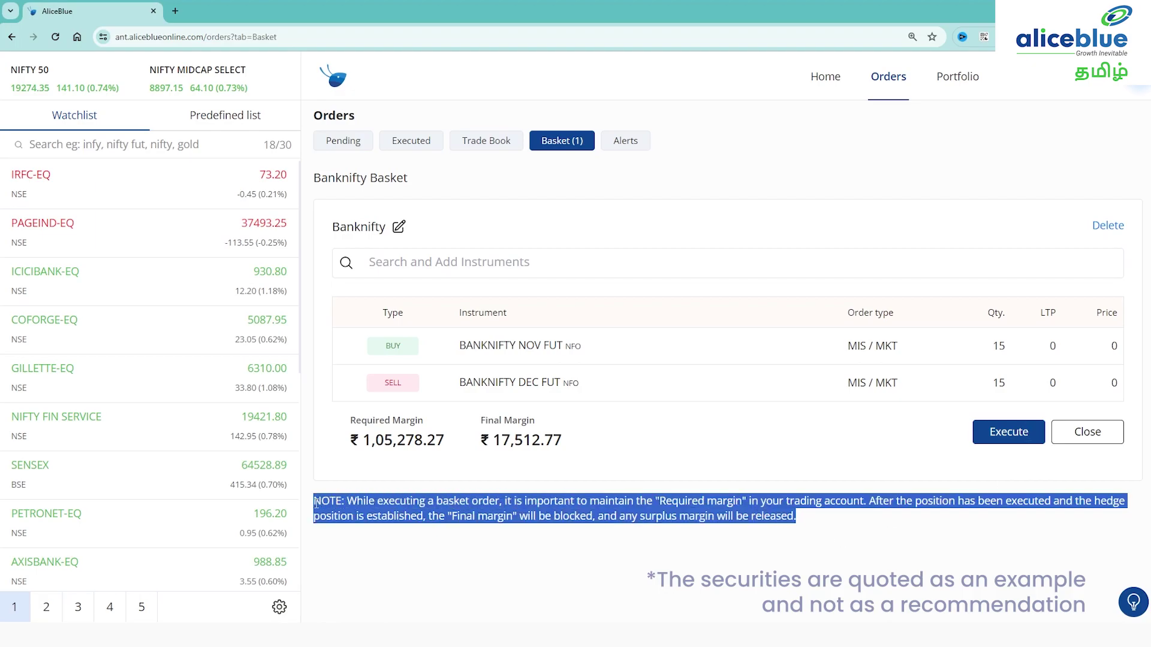
{"action": "left_click", "coordinate": [397, 529]}
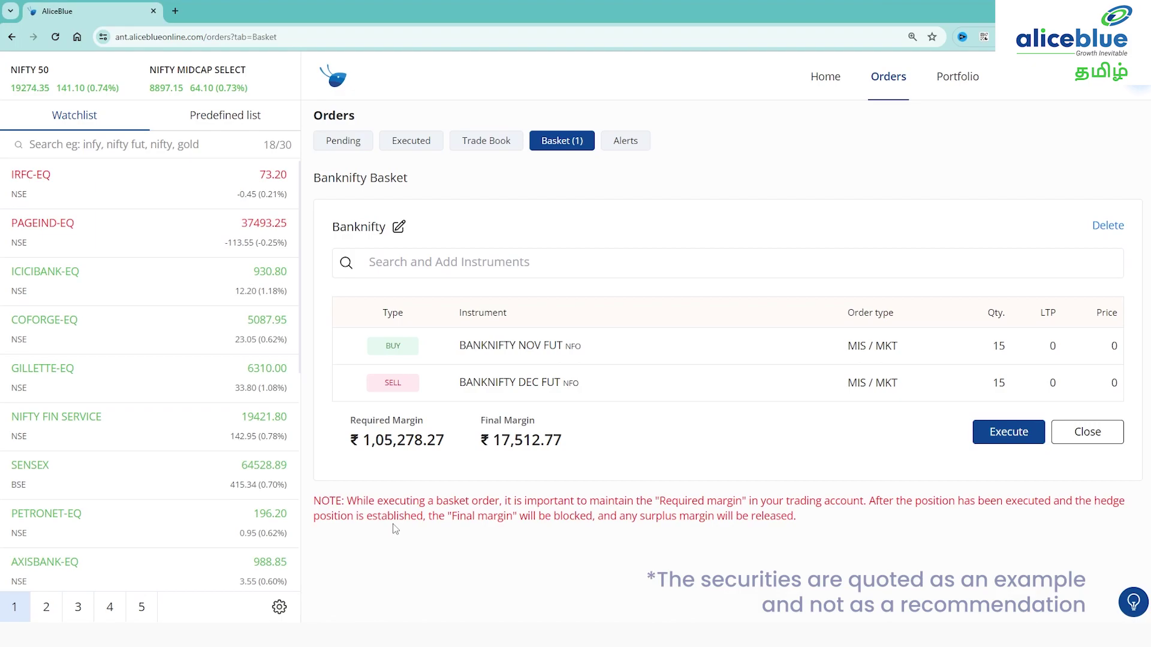
{"action": "left_click_drag", "start_coordinate": [444, 440], "coordinate": [359, 437]}
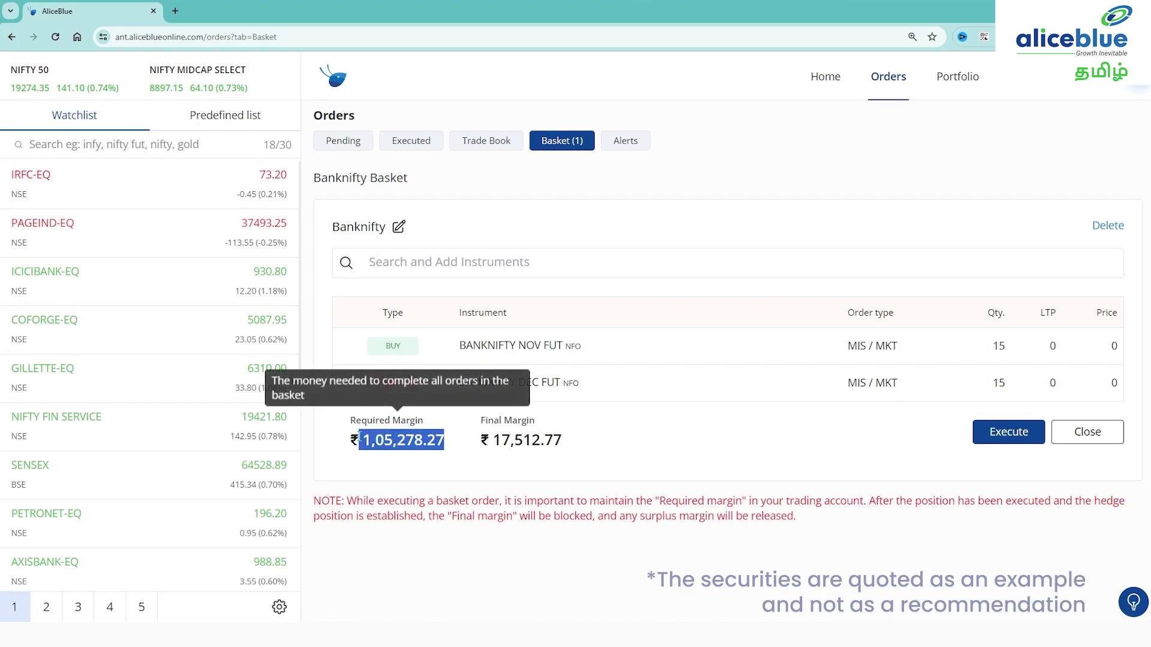
{"action": "left_click", "coordinate": [422, 469]}
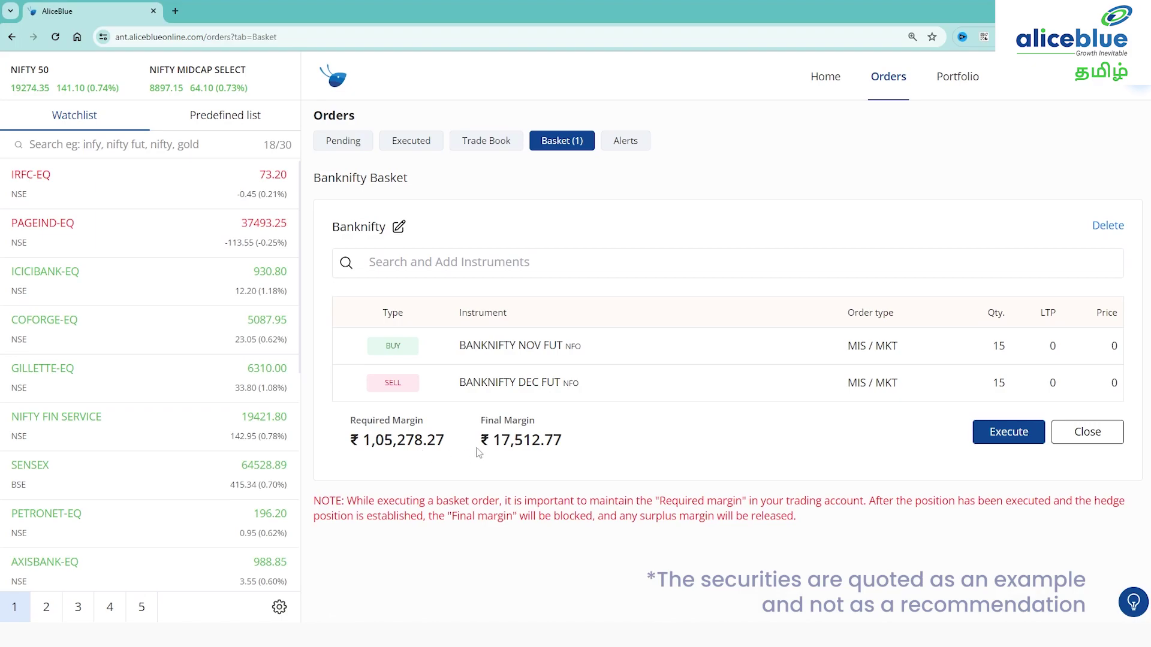
- Add a CNC market buy of 100 AXISBANK-EQ shares to the basket
{"action": "mouse_move", "coordinate": [483, 447]}
{"action": "left_click", "coordinate": [473, 264]}
{"action": "type", "text": "AXIS"}
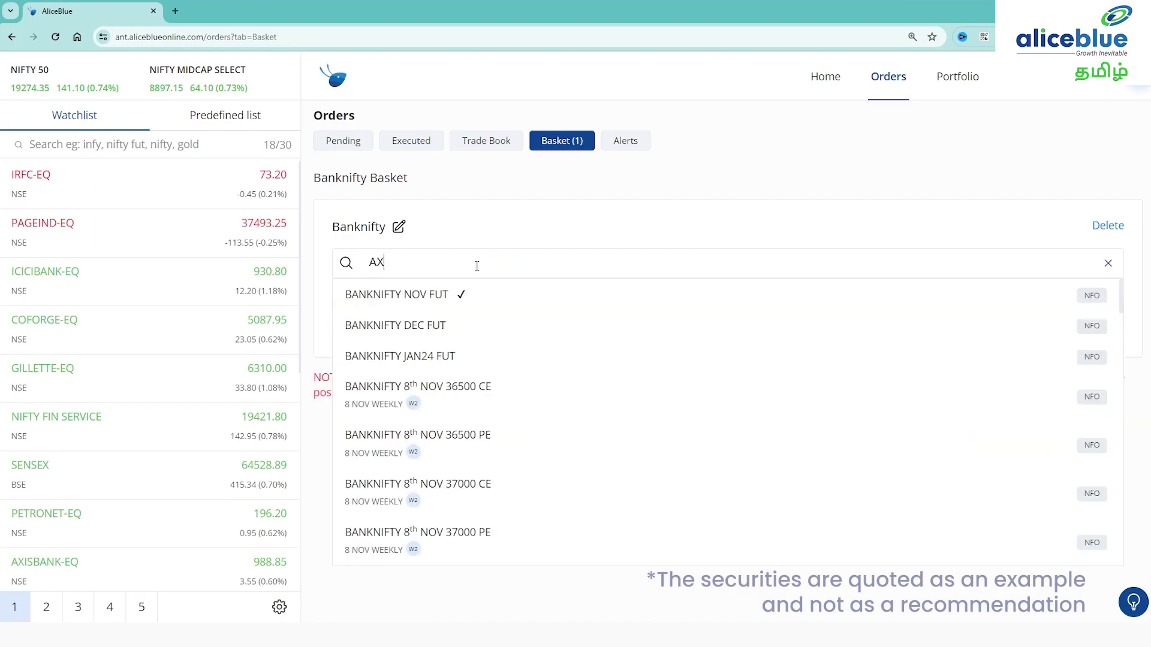
{"action": "left_click", "coordinate": [450, 309]}
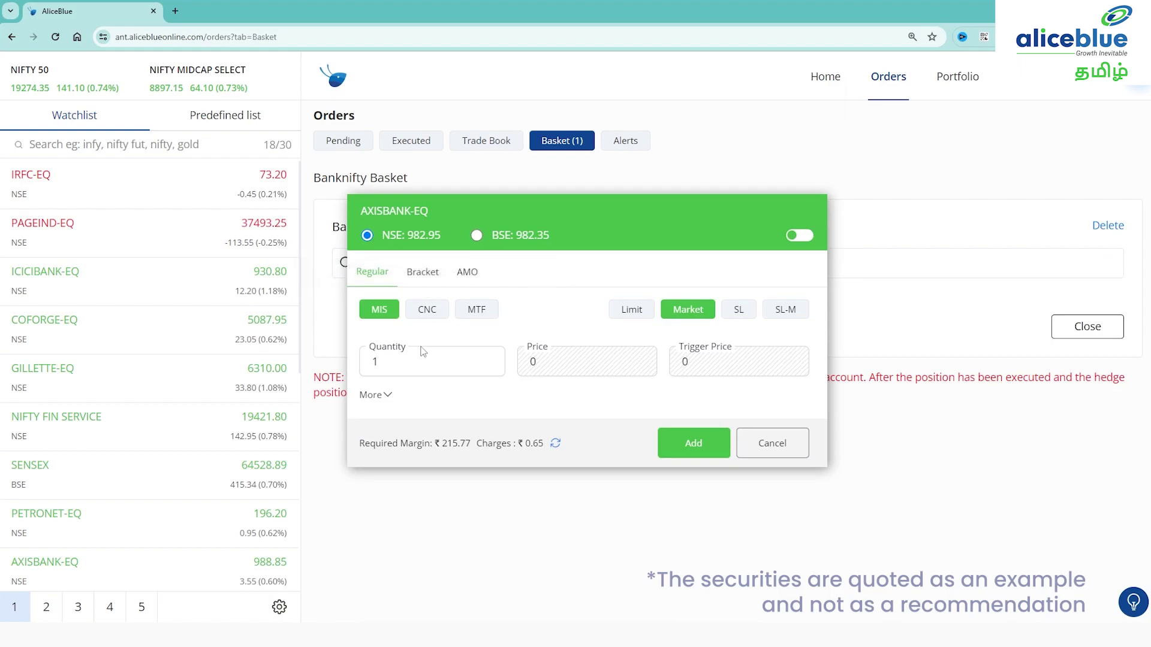
{"action": "left_click", "coordinate": [426, 312]}
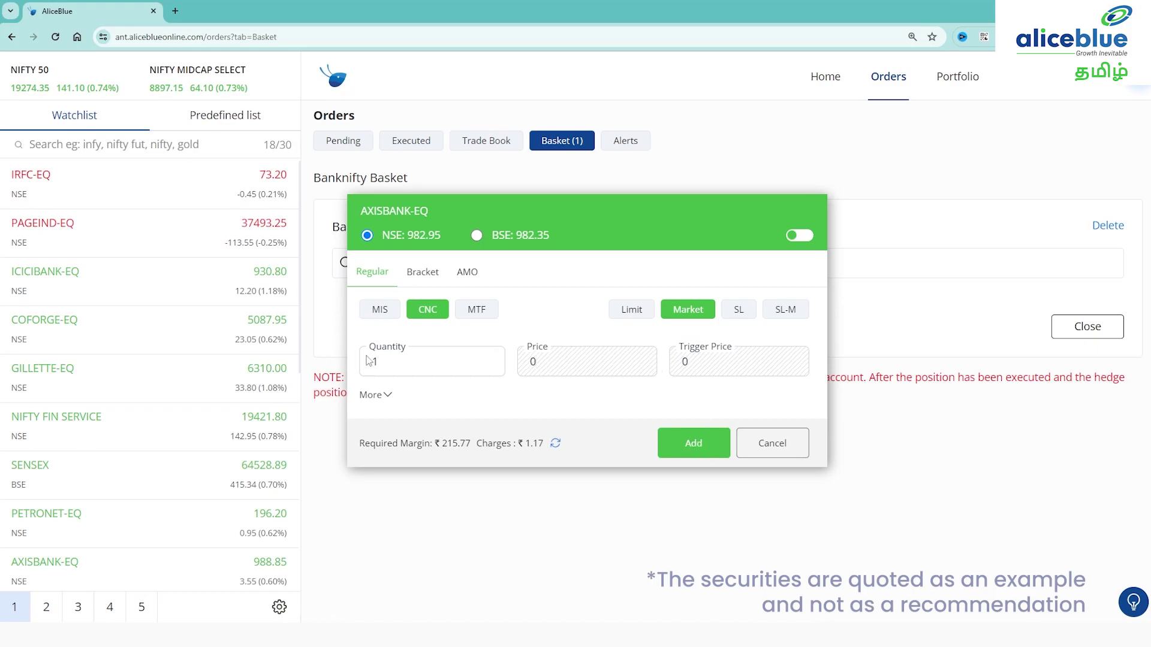
{"action": "left_click", "coordinate": [396, 362]}
{"action": "type", "text": "00"}
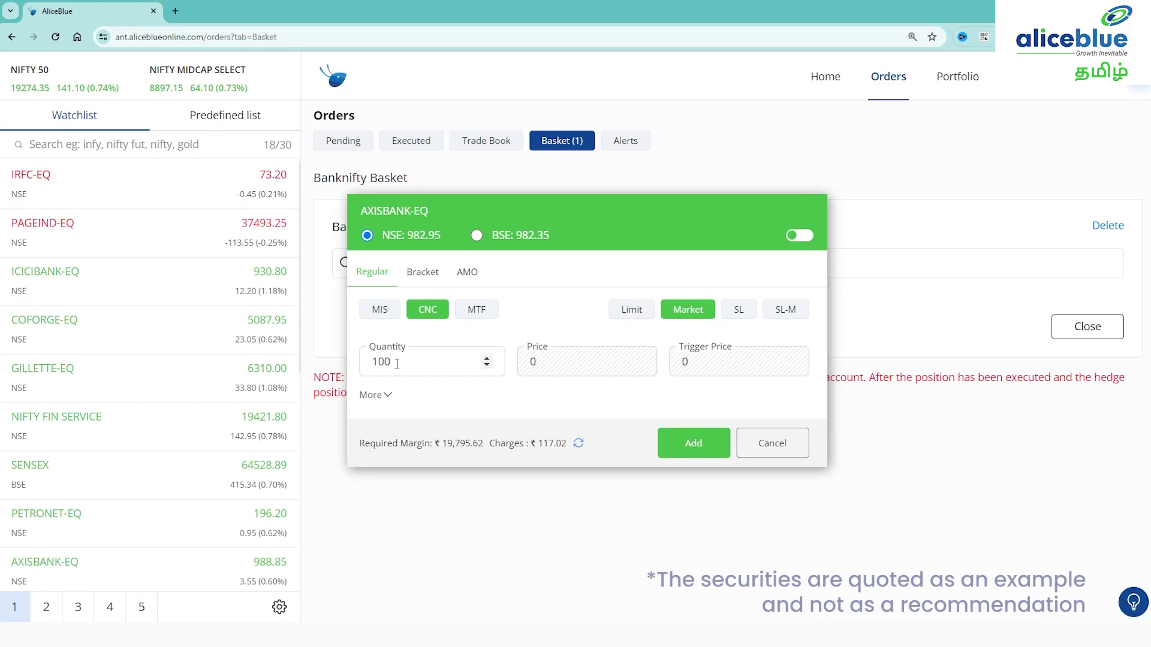
{"action": "left_click", "coordinate": [694, 446]}
- Add a CNC market buy of 100 ICICIBANK-EQ shares to the basket
{"action": "left_click", "coordinate": [496, 268]}
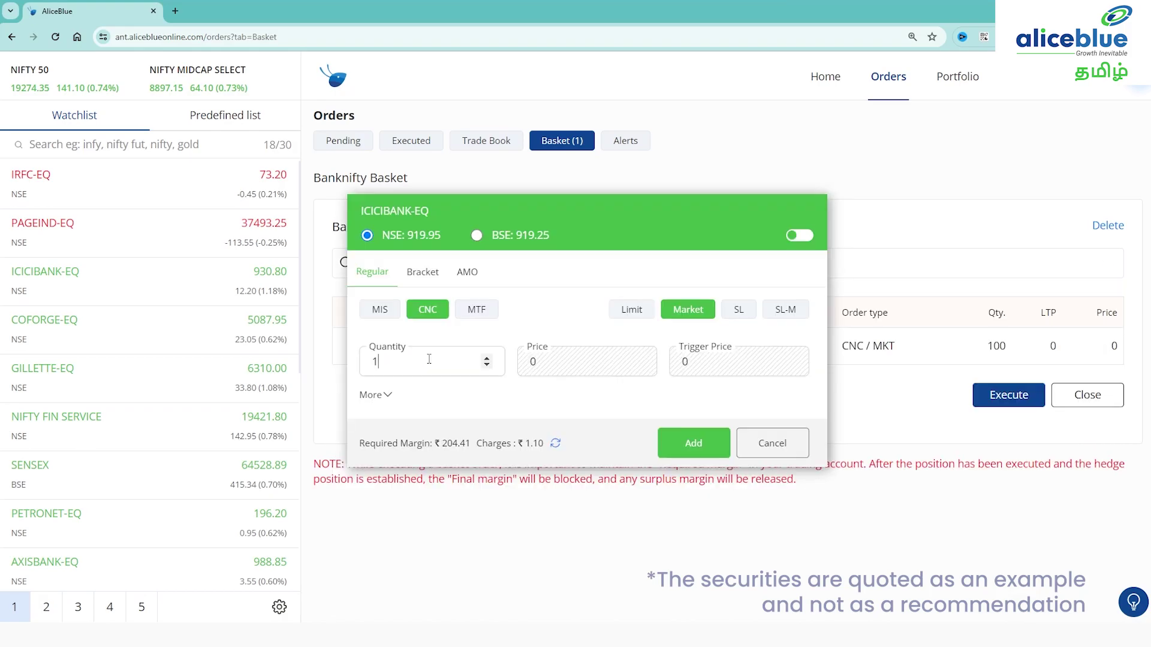
{"action": "type", "text": "00"}
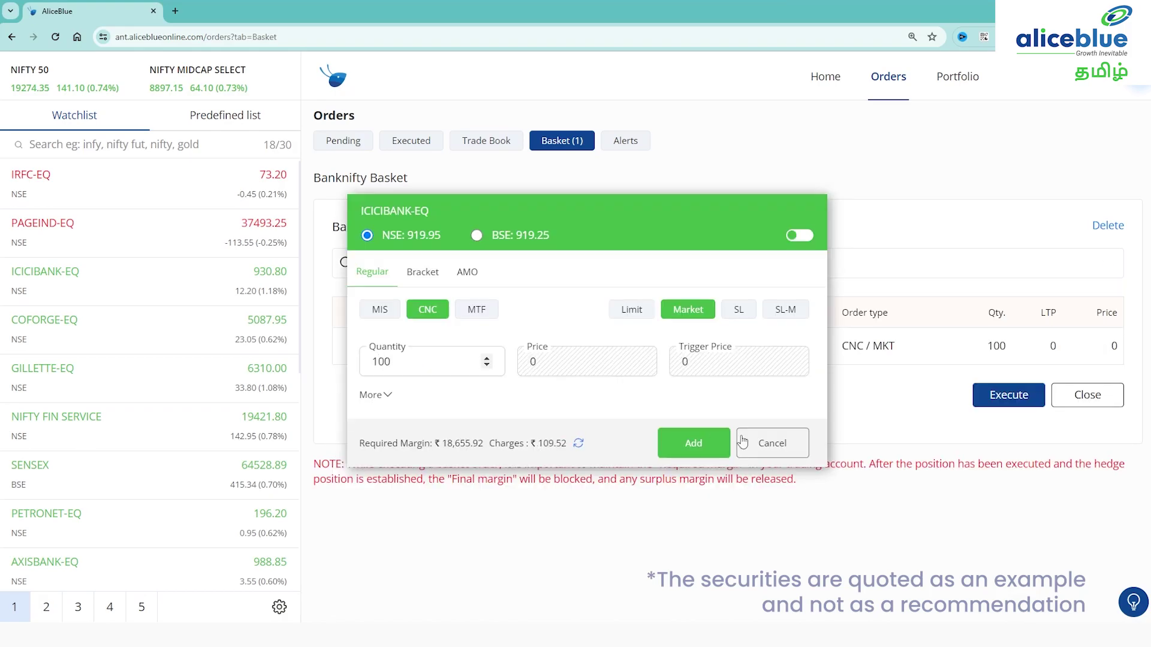
{"action": "left_click", "coordinate": [697, 448]}
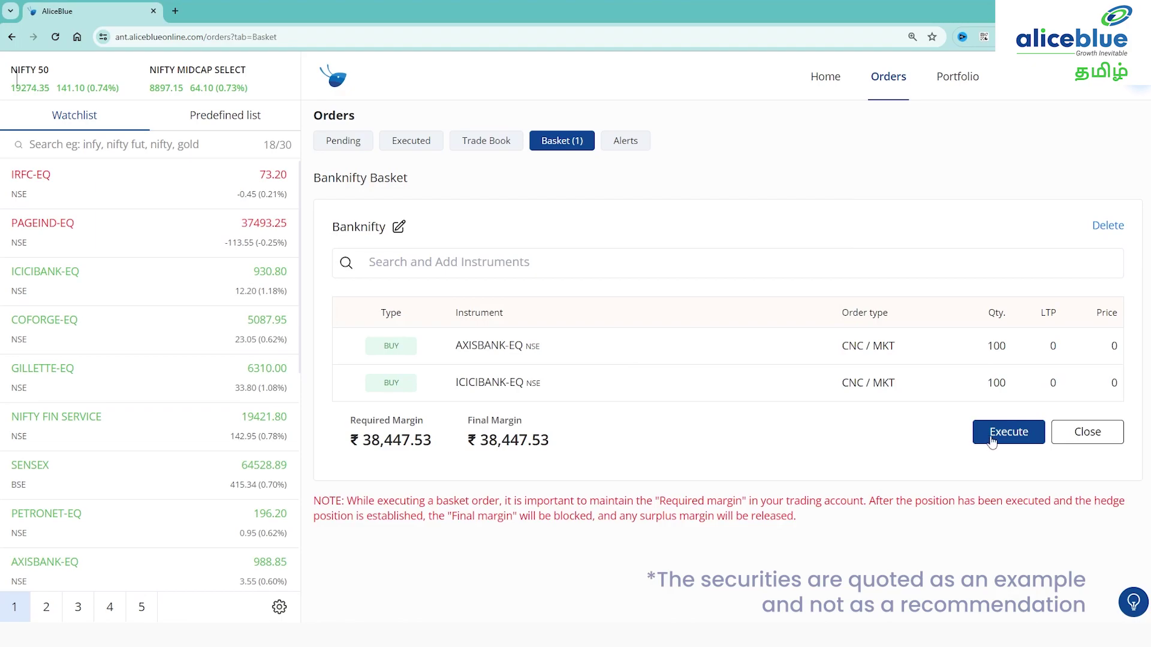